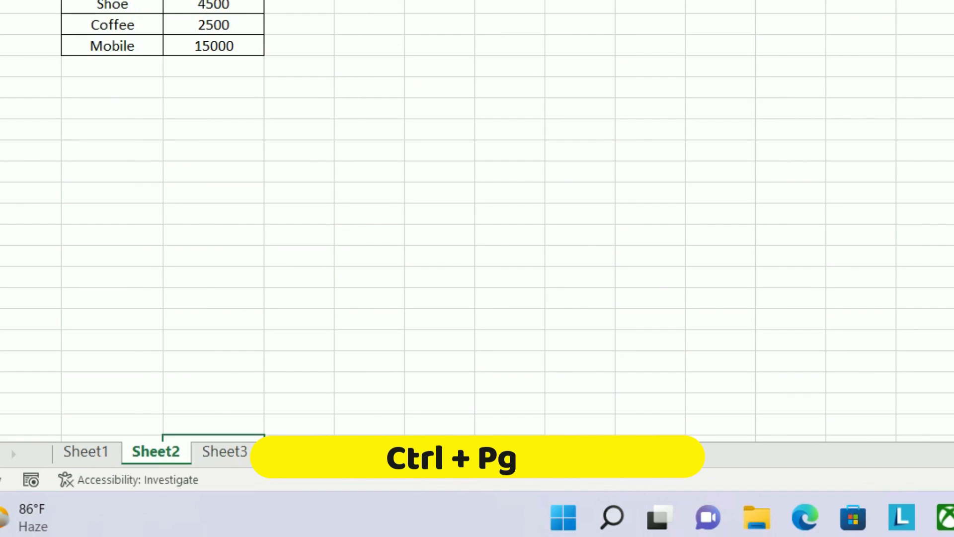
Switch to Sheet1 and toggle the header filters of the sales table on and back off
key(ctrl+Page_Up)
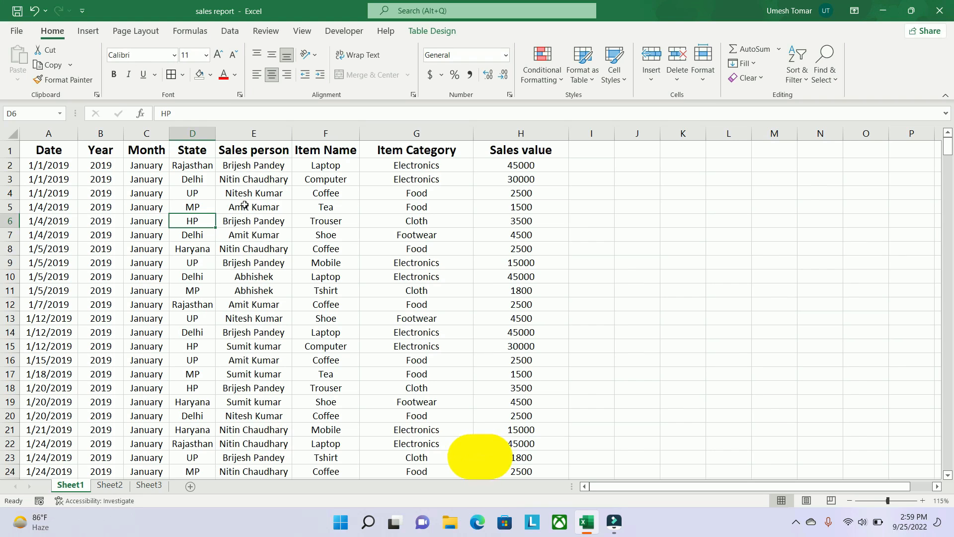
key(ctrl+shift+l)
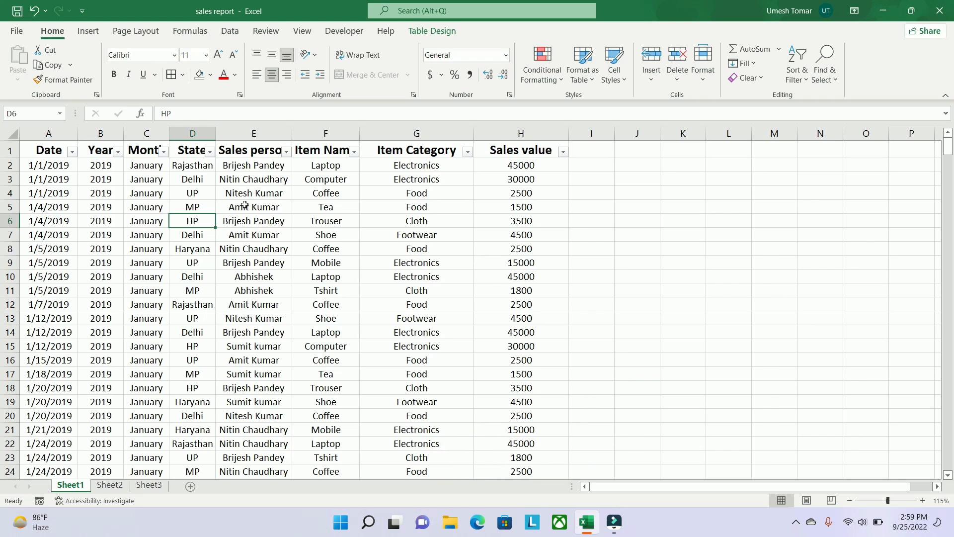
key(ctrl+shift+l)
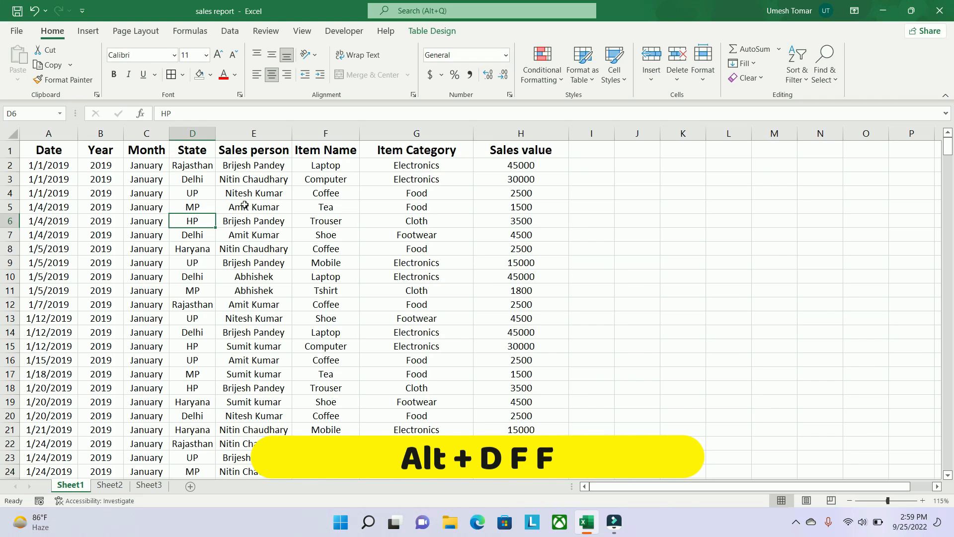
Apply the header filters to the sales table once more and remove them again
key(alt)
key(d)
key(f)
key(f)
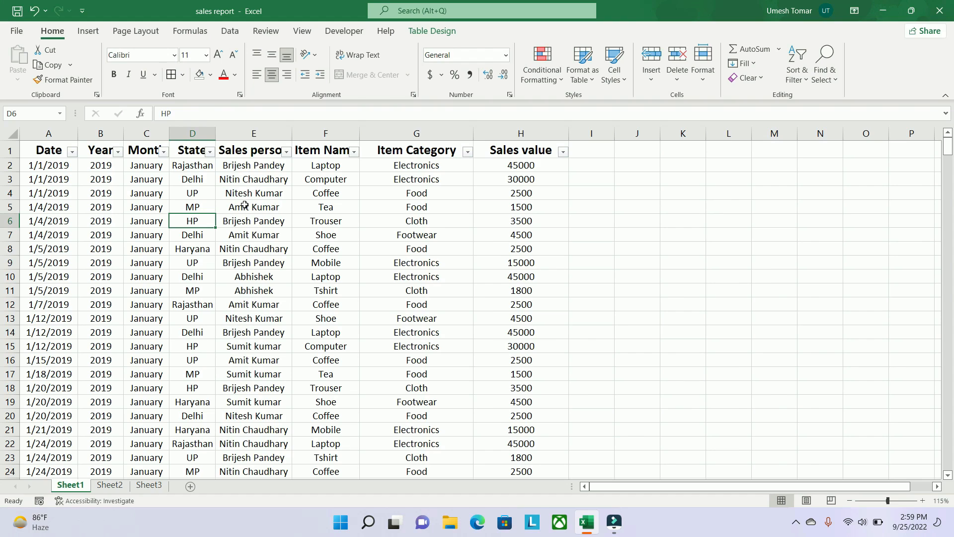
key(ctrl+shift+l)
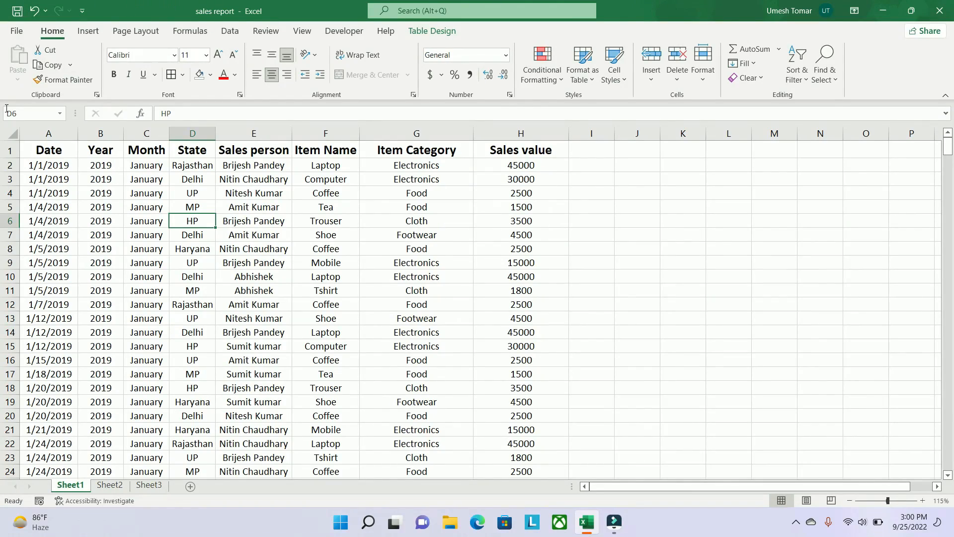
Fill the Date header cell A1 with the standard orange color
click(54, 149)
mouse_move(53, 149)
mouse_down()
mouse_move(193, 150)
mouse_move(66, 153)
mouse_up()
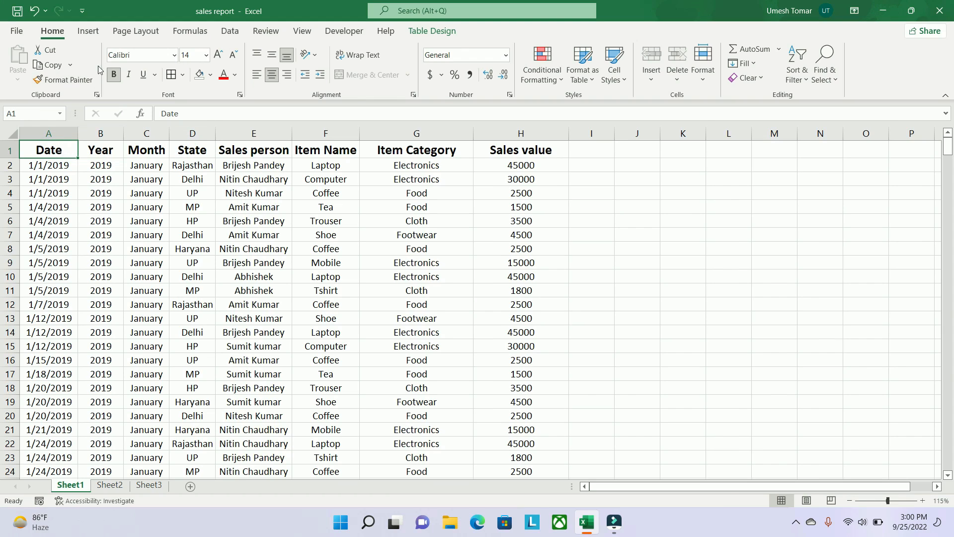
click(209, 75)
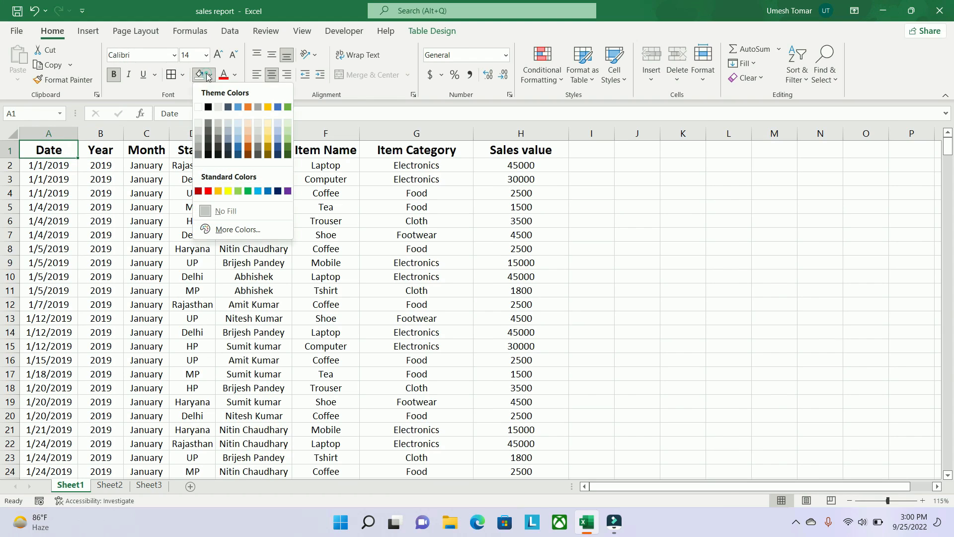
click(218, 191)
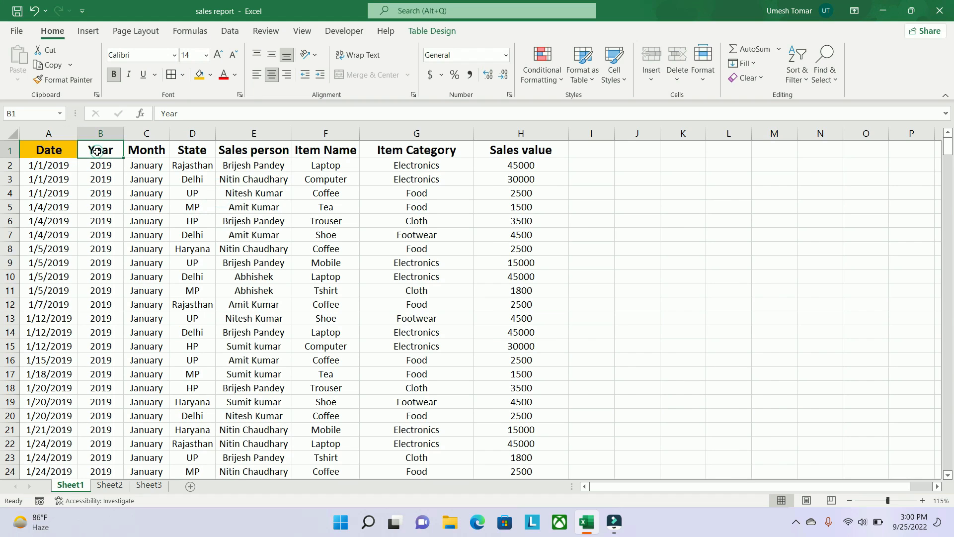
Repeat the last orange fill on the Year header cell B1
click(146, 144)
click(192, 149)
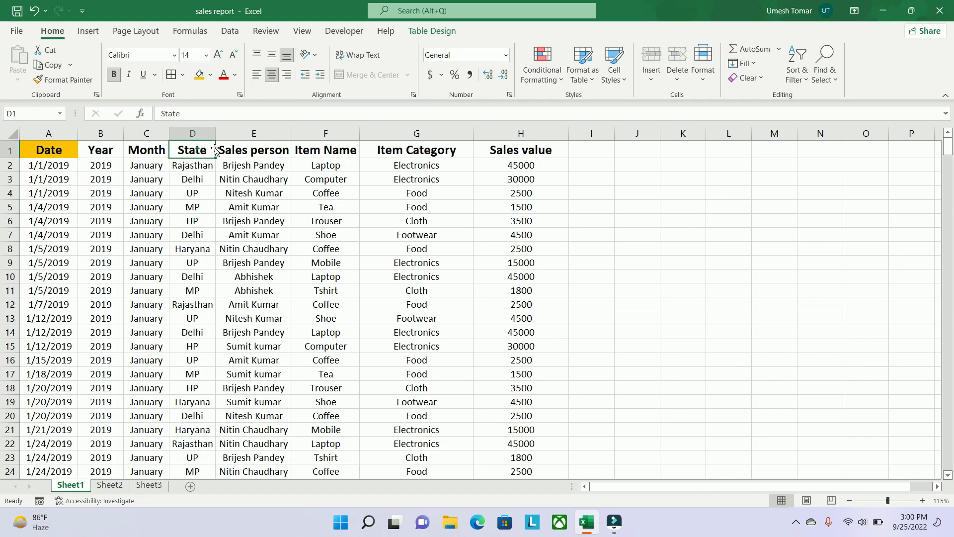
click(254, 144)
click(100, 149)
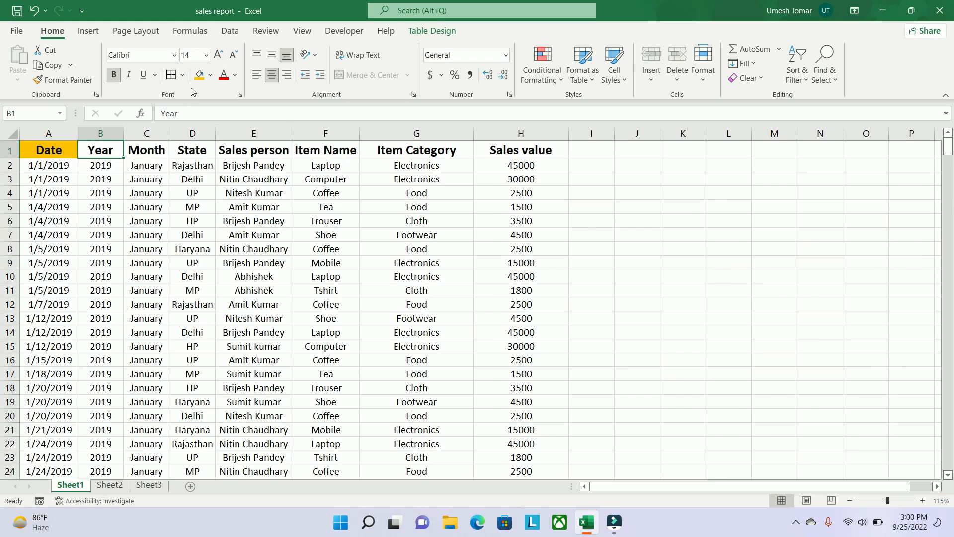
key(F4)
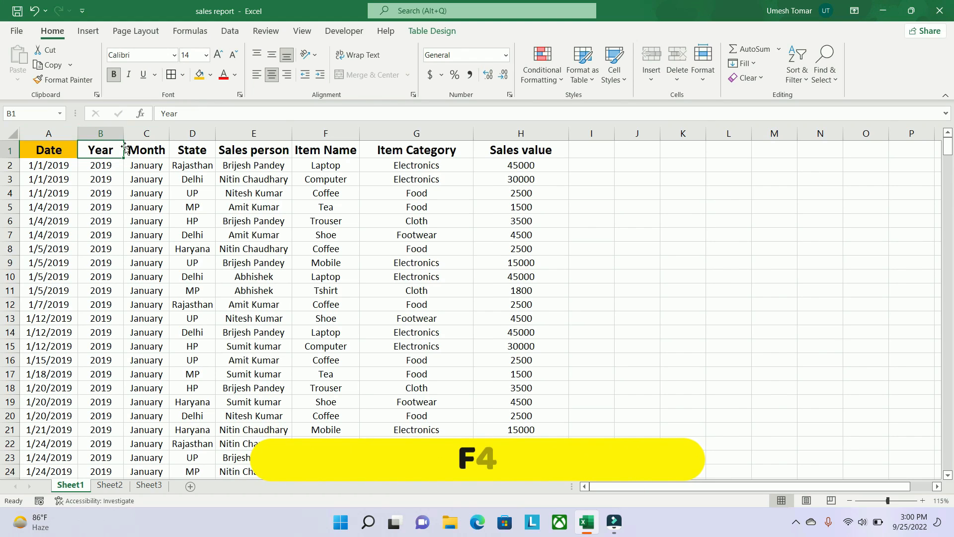
key(F4)
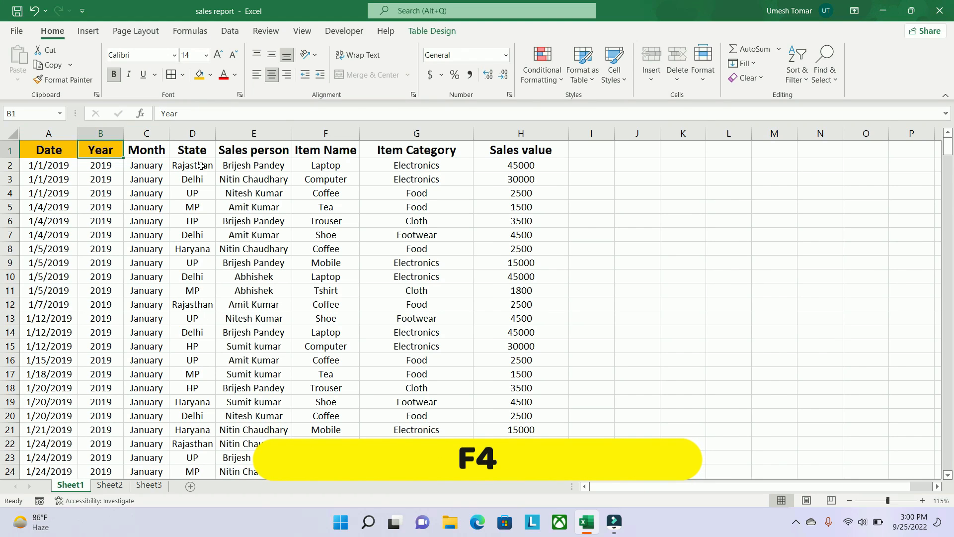
Repeat the orange fill on the Month, State and Item Name header cells in row 1
click(152, 145)
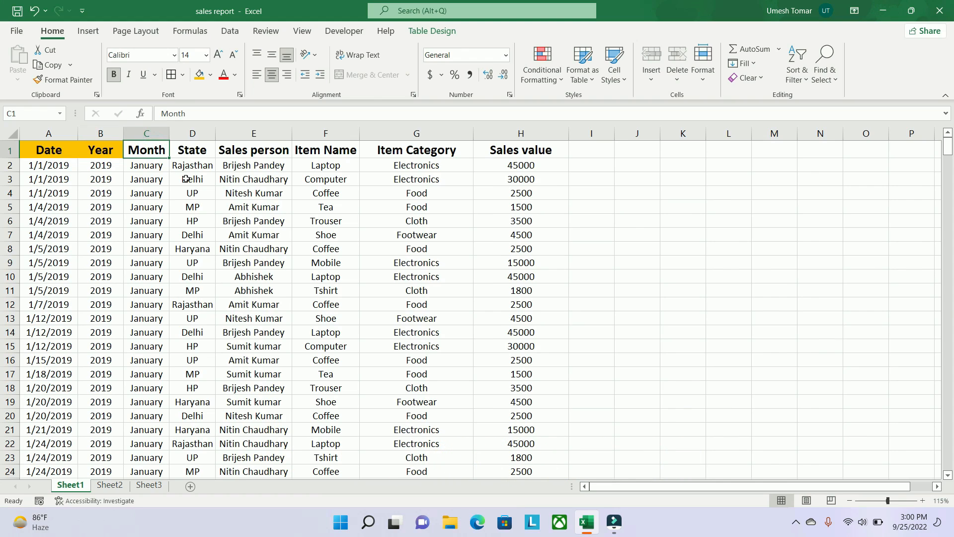
key(F4)
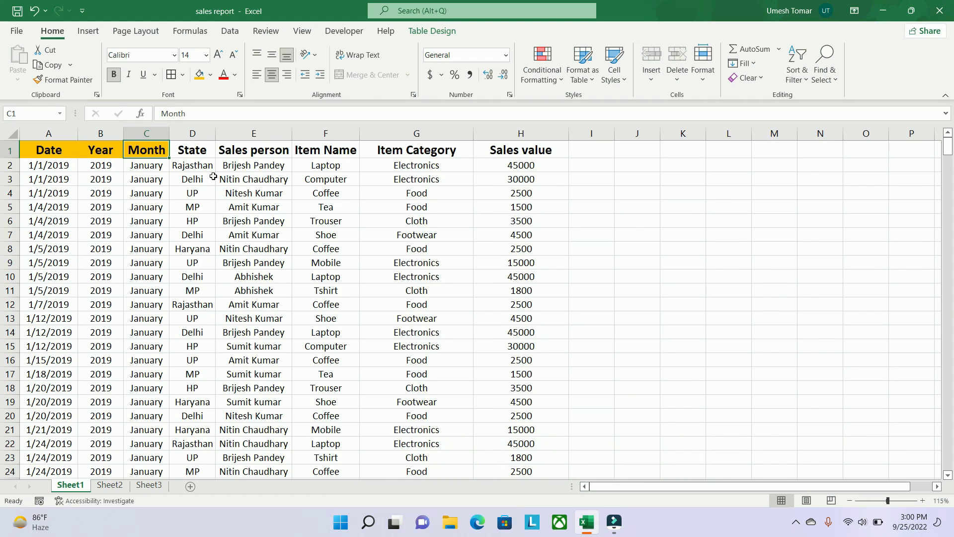
click(197, 148)
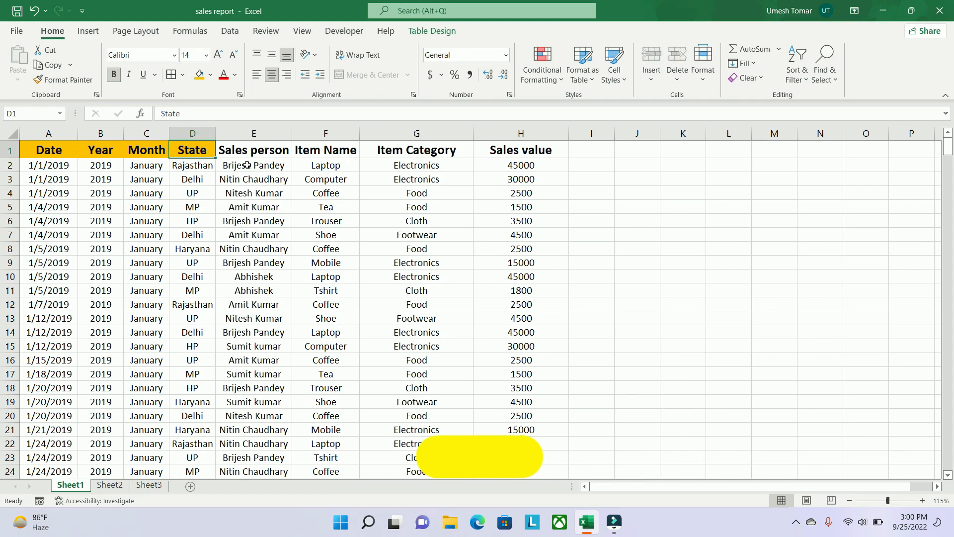
click(331, 151)
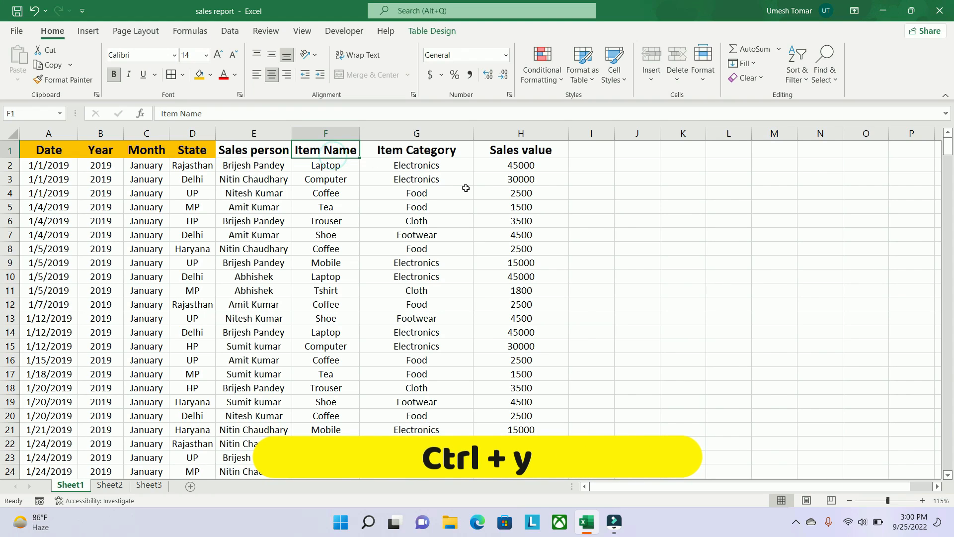
key(ctrl+y)
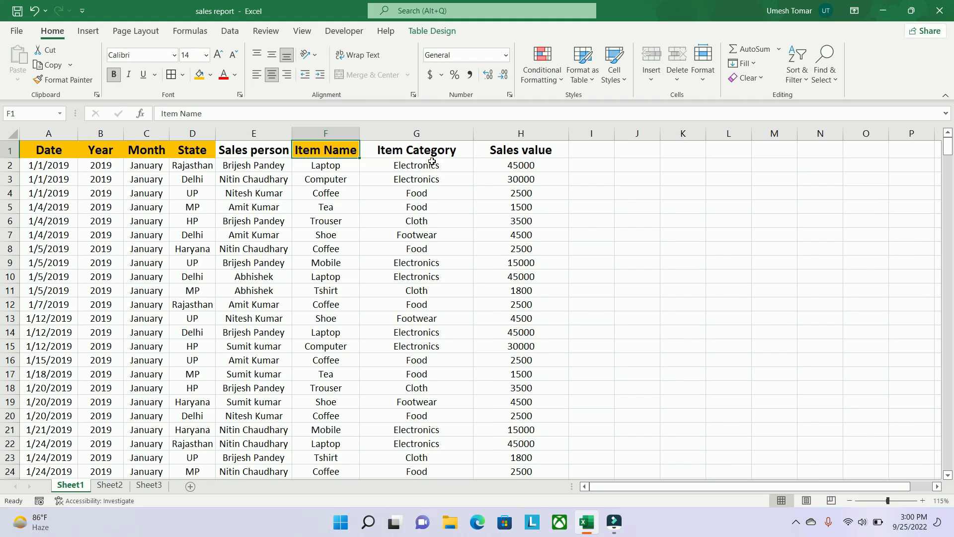
Duplicate Sheet1 directly before Sheet2, compare the copy with the original, and return to Sheet1
click(582, 208)
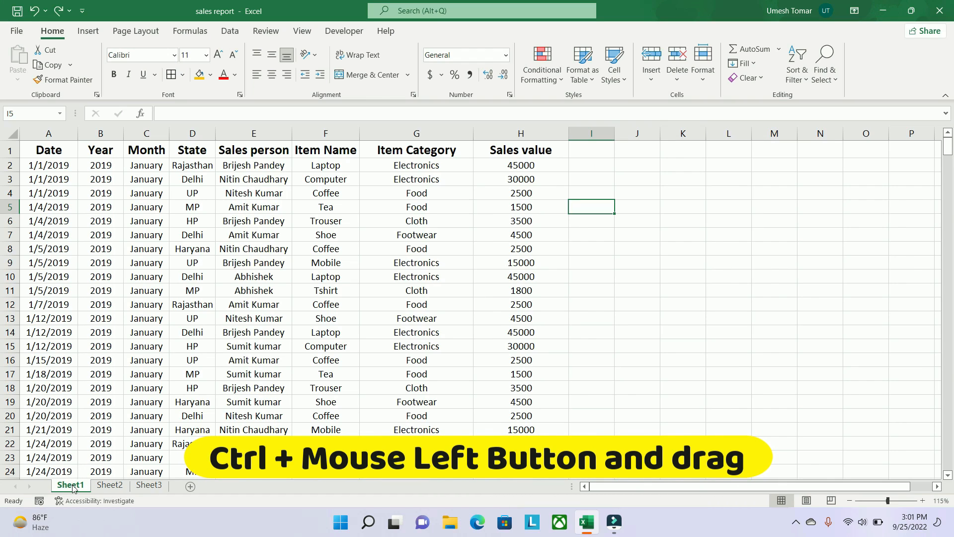
drag(72, 489, 111, 489)
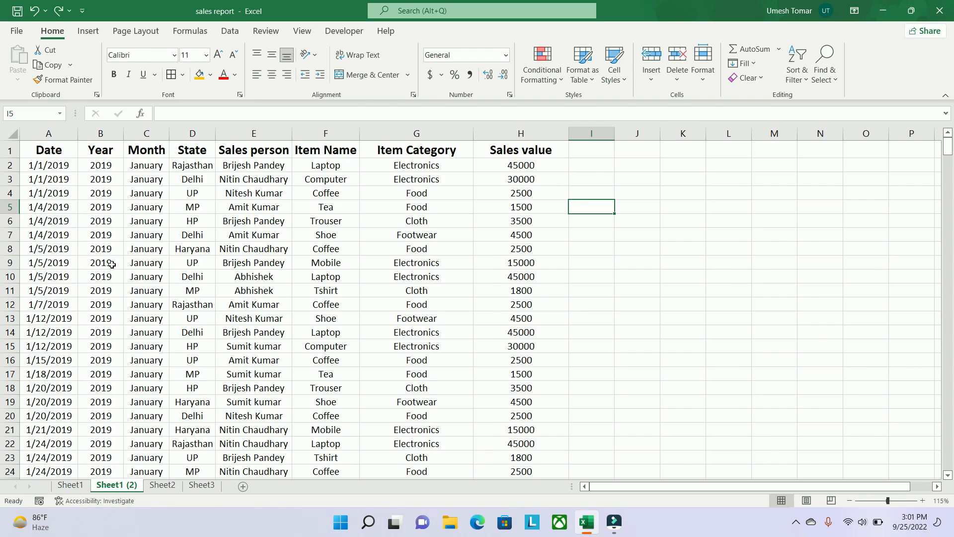
click(73, 480)
click(117, 483)
key(ctrl+Page_Up)
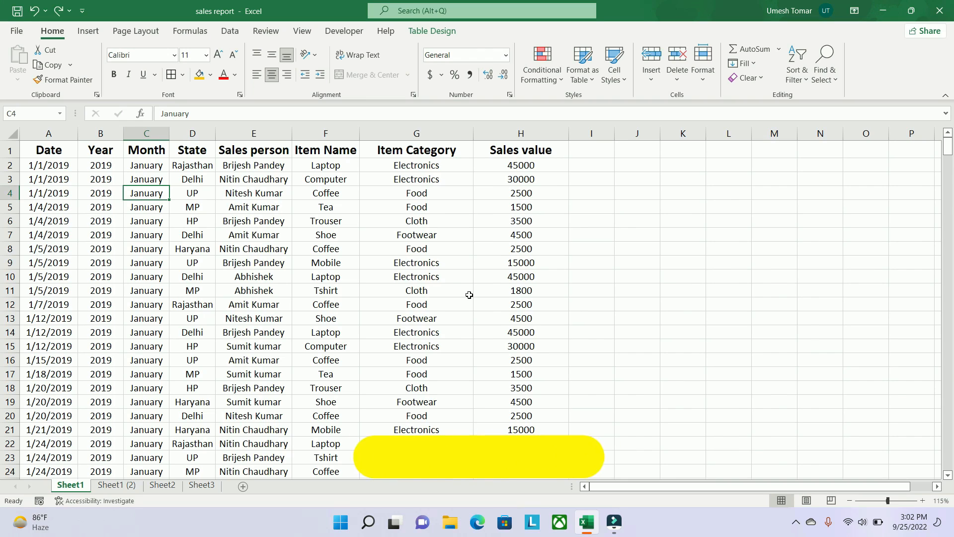
Select all data in the Month column, and separately select the whole table row 8
key(ctrl+space)
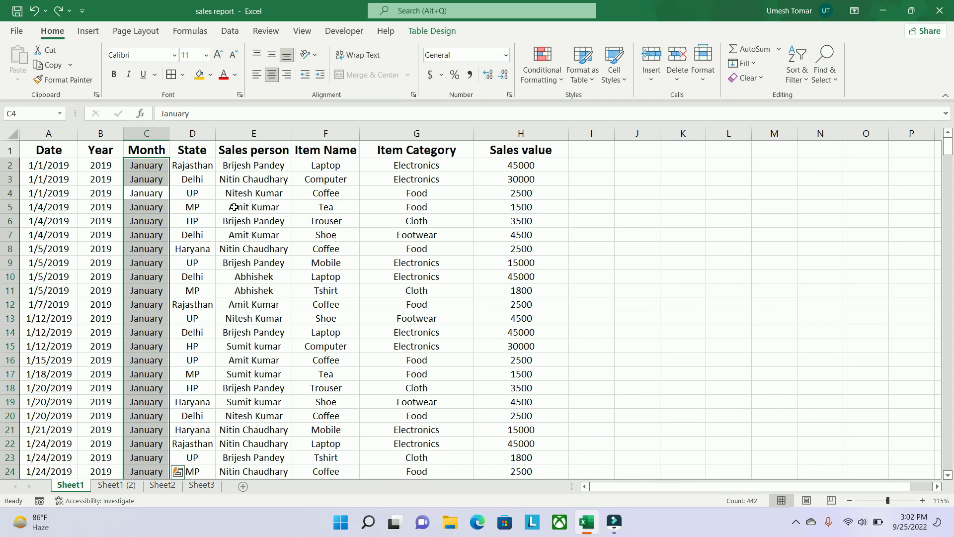
click(192, 218)
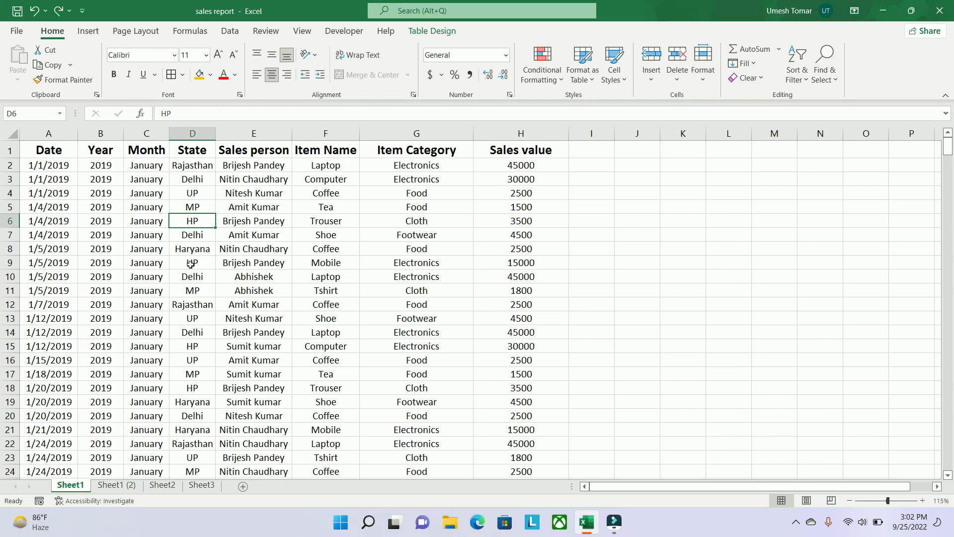
click(258, 249)
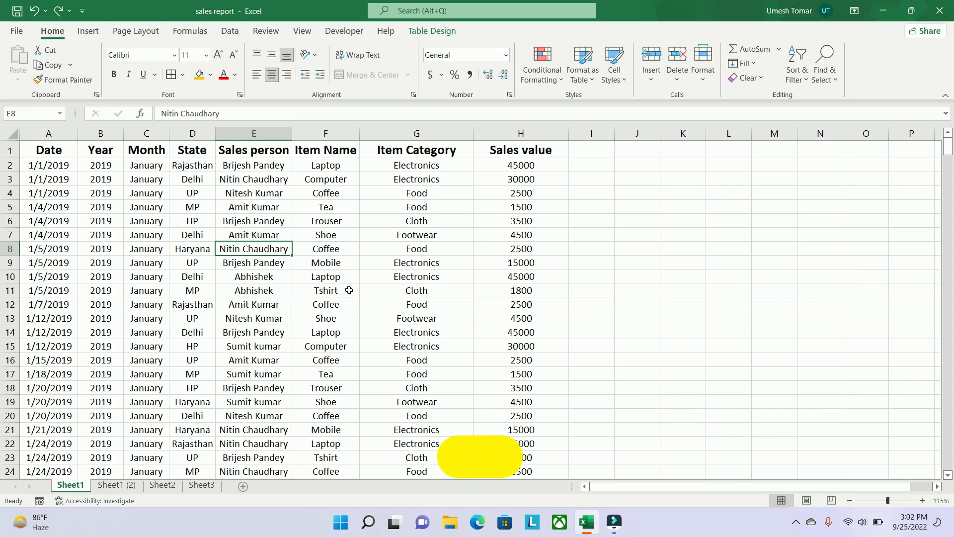
key(shift+space)
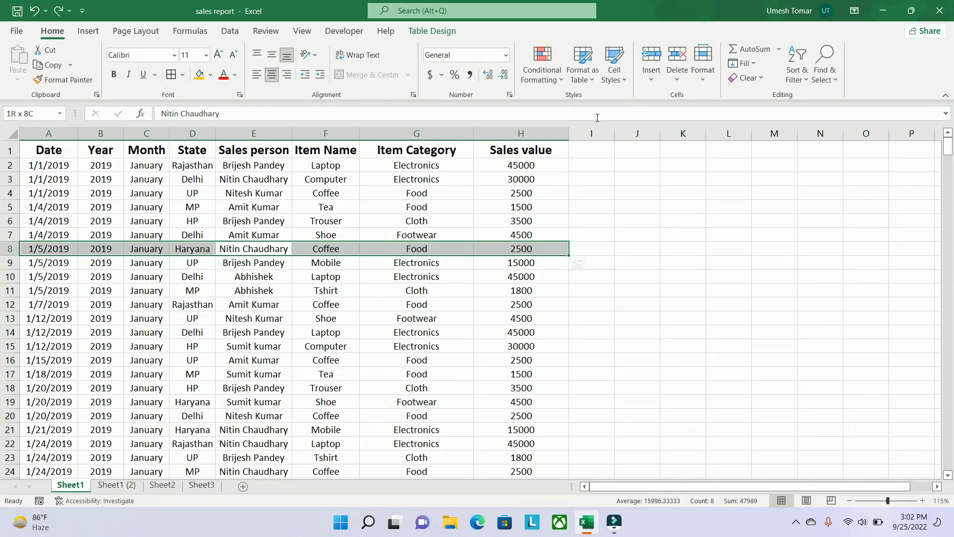
click(368, 278)
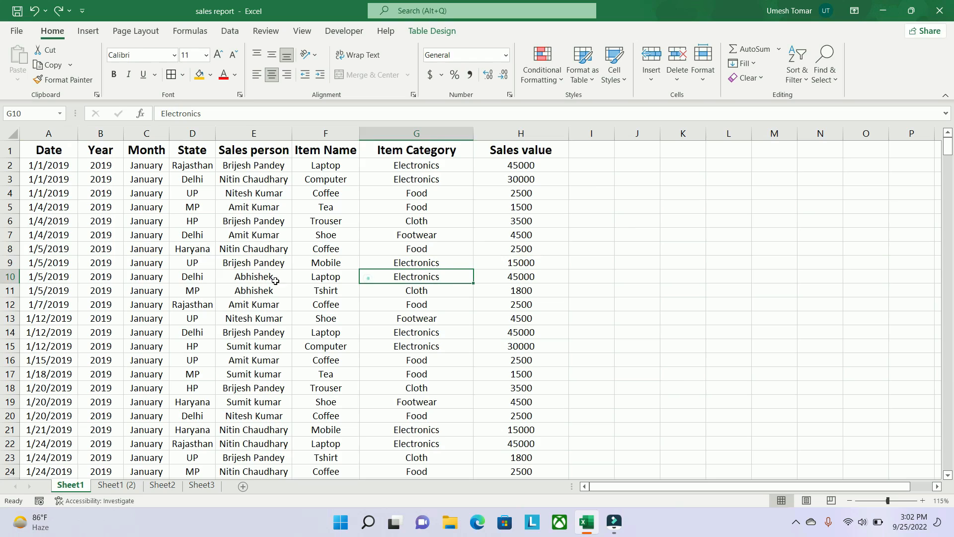
Select table row 8 and delete it, along with the row that moves up into its place
click(116, 249)
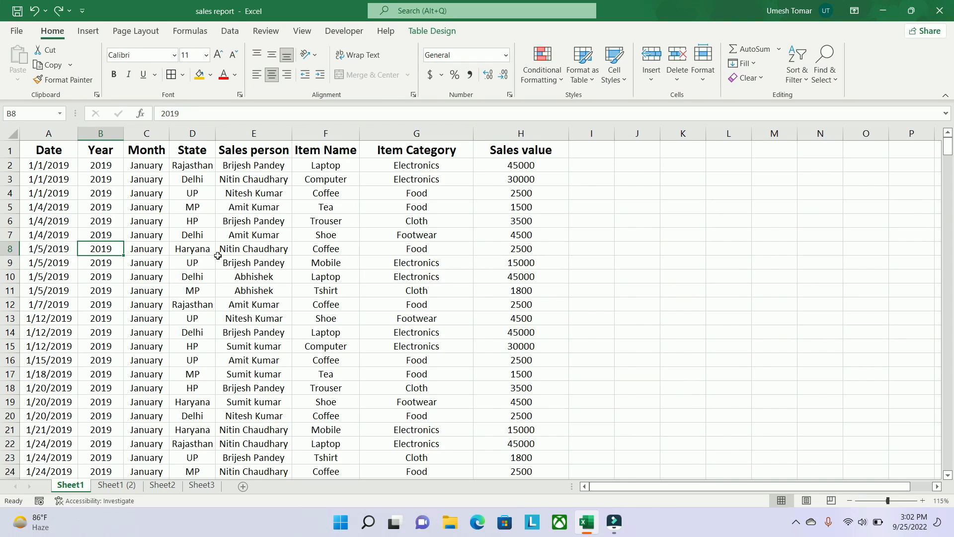
key(shift+space)
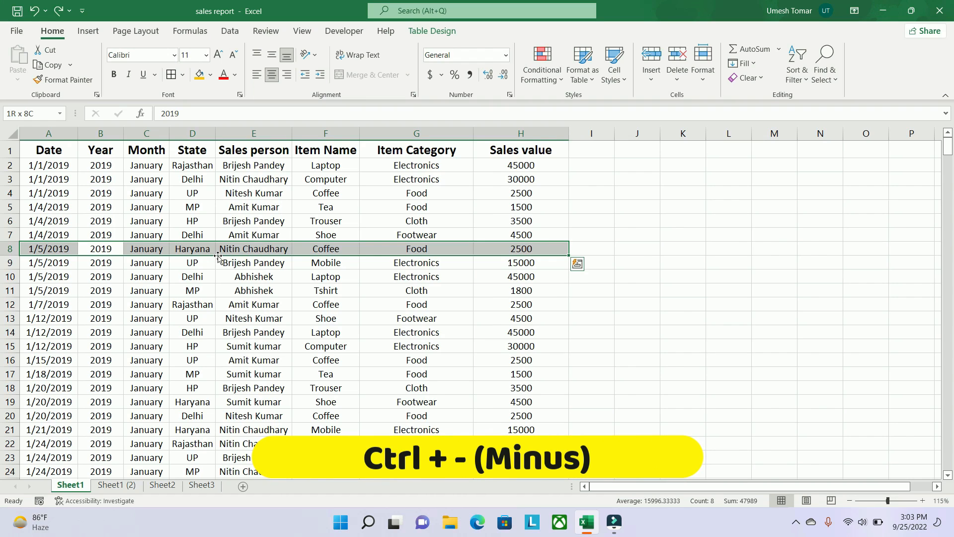
key(ctrl+minus)
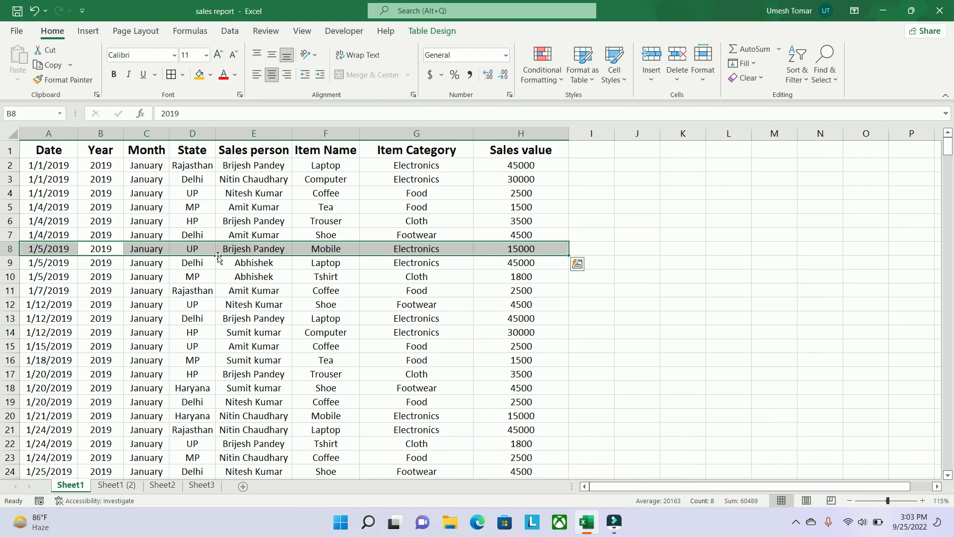
key(ctrl+minus)
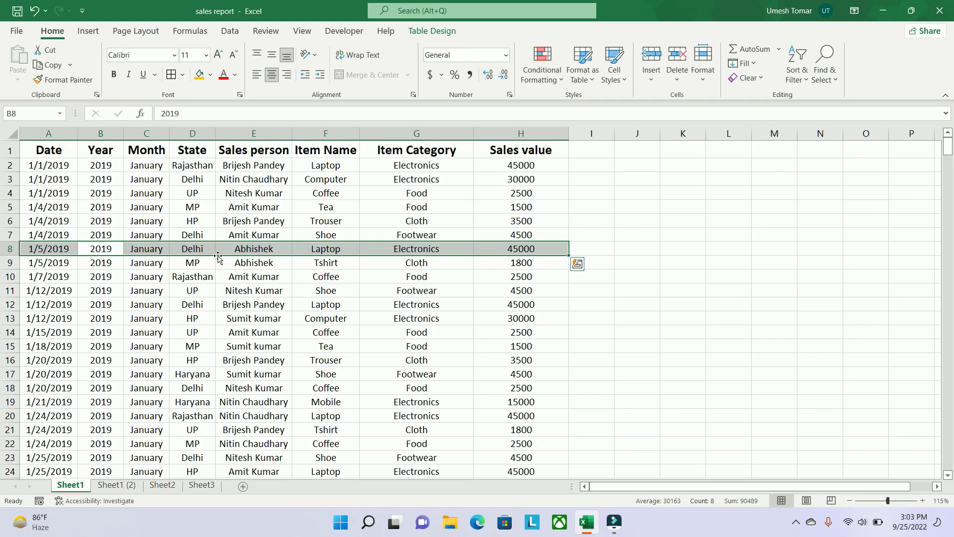
Select the Sales person column of the table and delete it
click(260, 205)
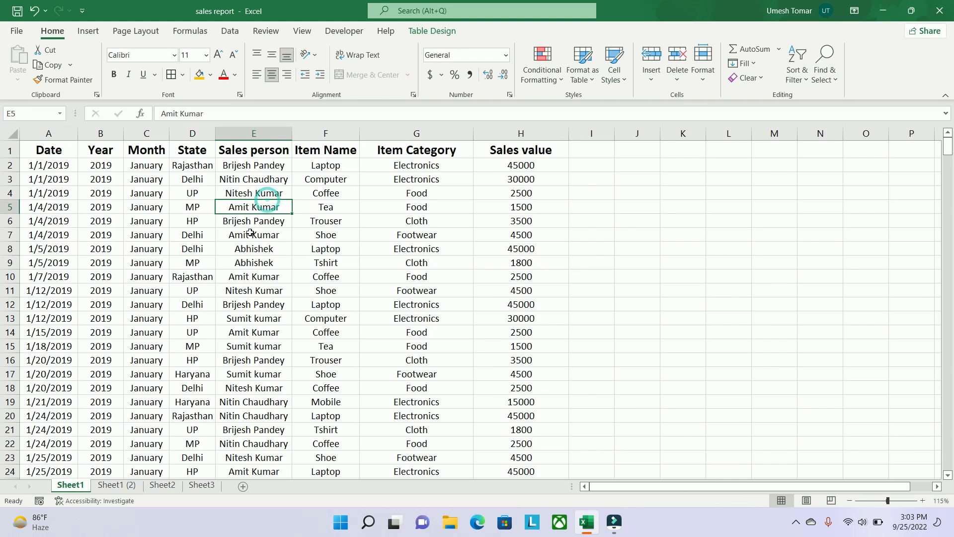
key(ctrl+space)
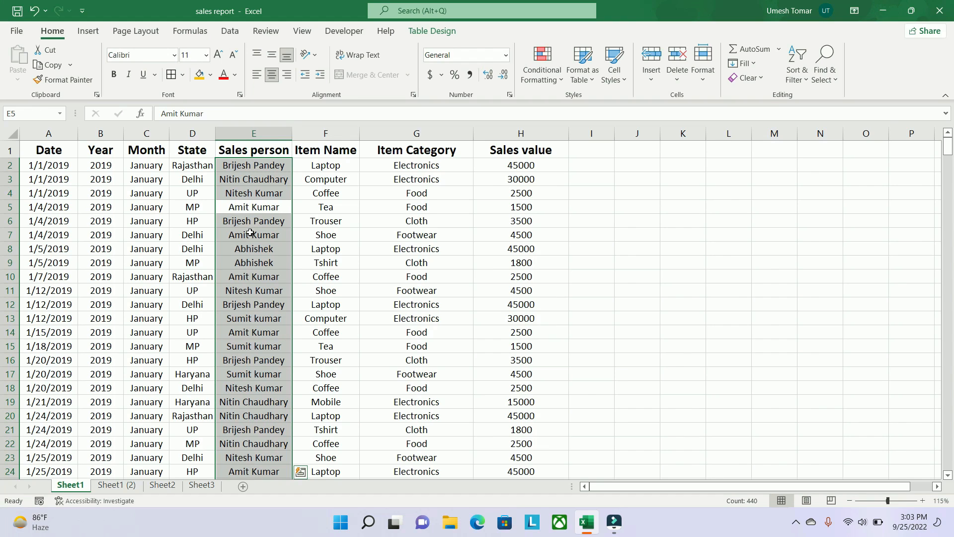
key(ctrl+minus)
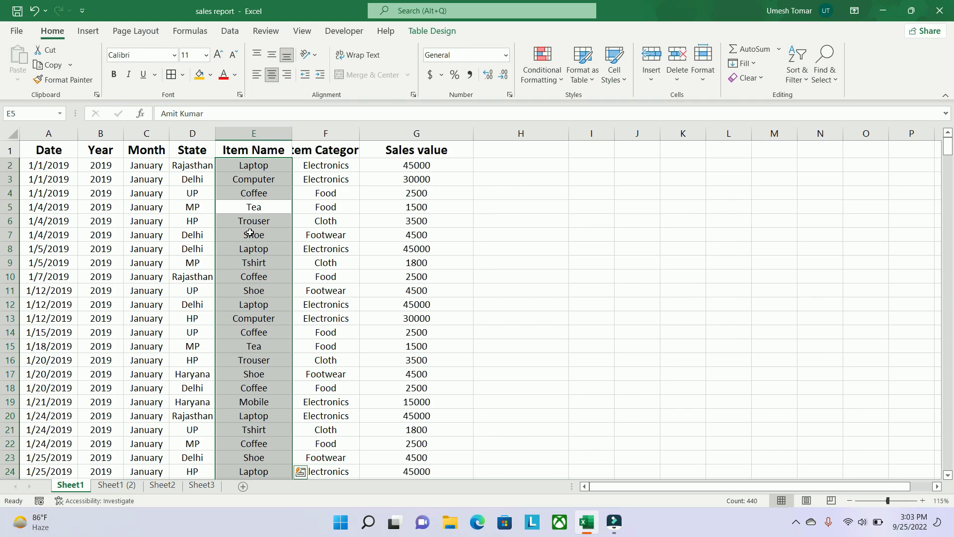
Insert a blank table column directly before the Item Category column
click(328, 230)
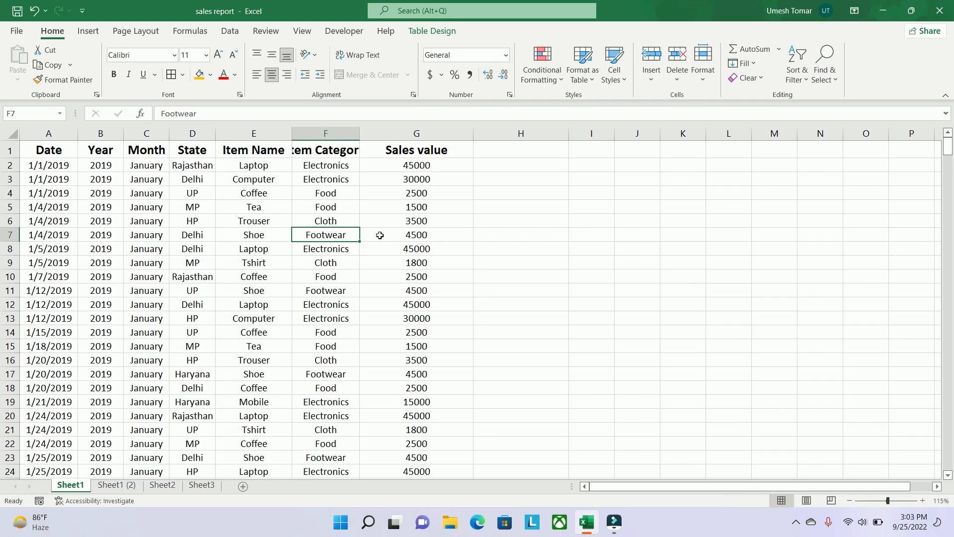
key(ctrl+space)
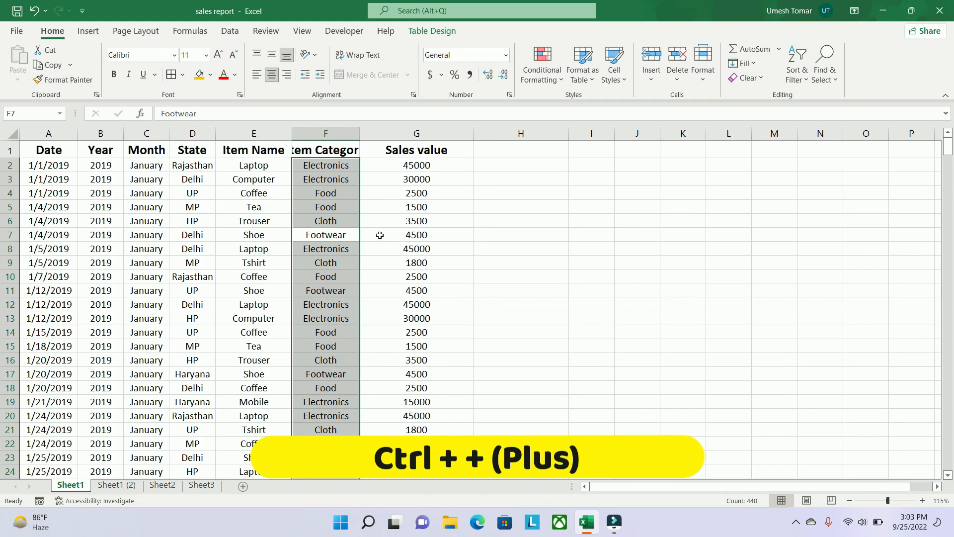
key(ctrl+plus)
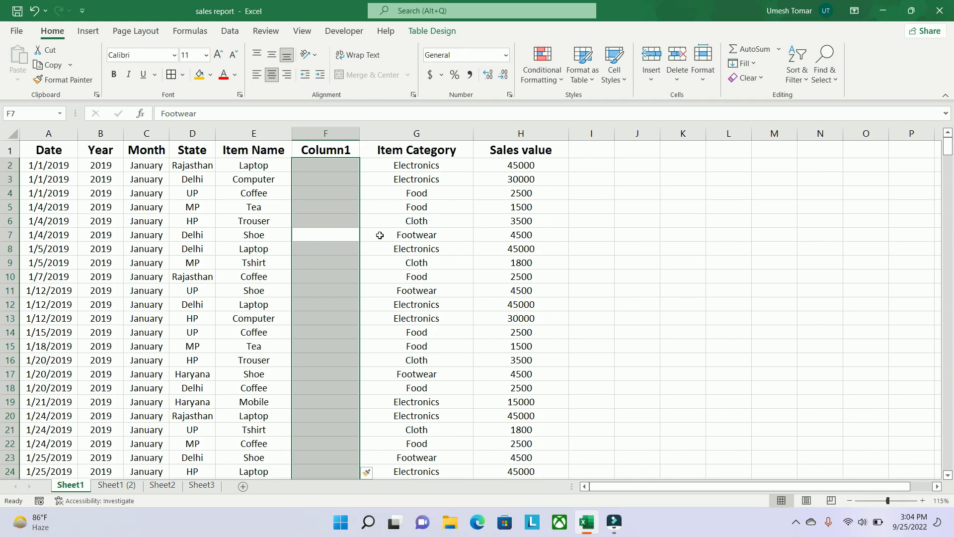
Insert two more blank table columns before the Item Category column, and delete all three blank columns
key(ctrl+plus)
key(ctrl+plus)
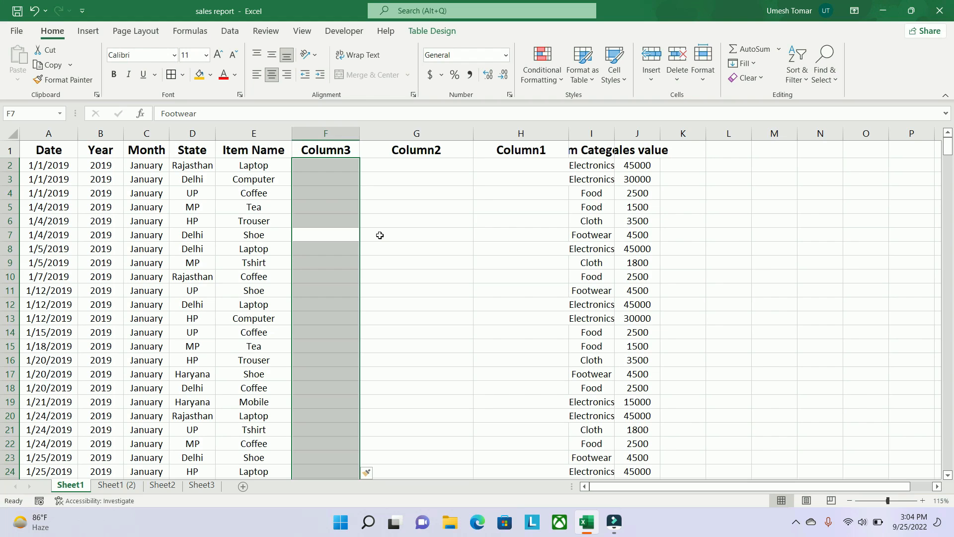
key(ctrl+minus)
key(ctrl+minus)
key(ctrl+minus)
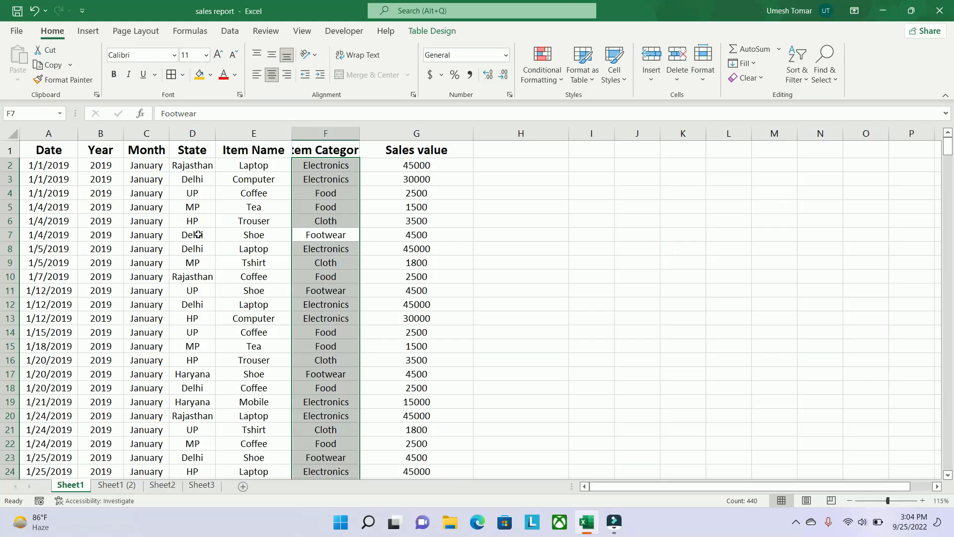
drag(534, 220, 549, 210)
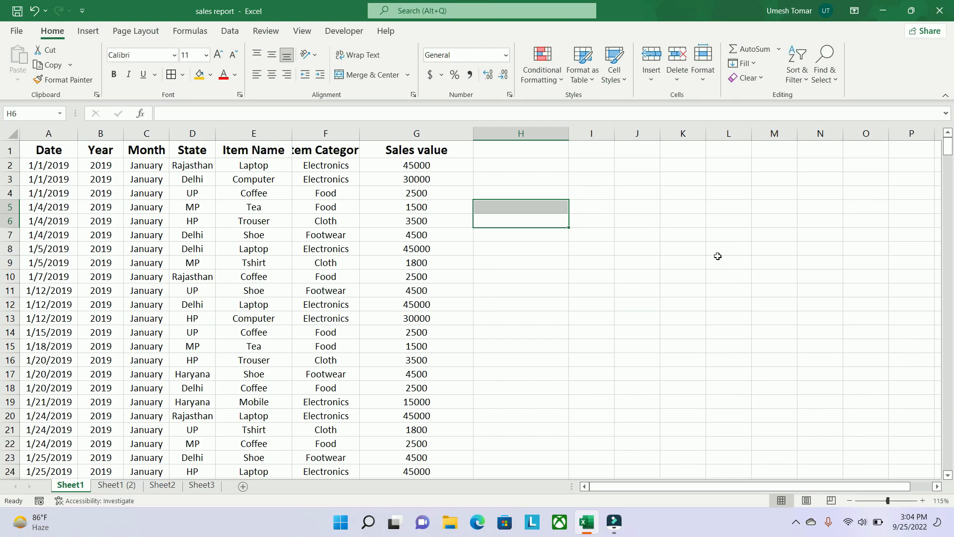
Show the worksheet in full screen view and return to the normal view
key(alt)
key(v)
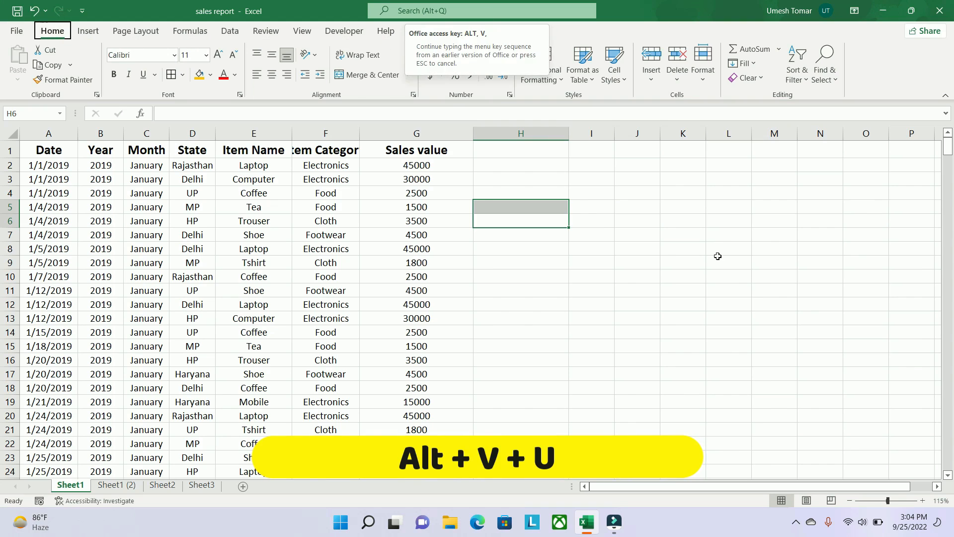
key(u)
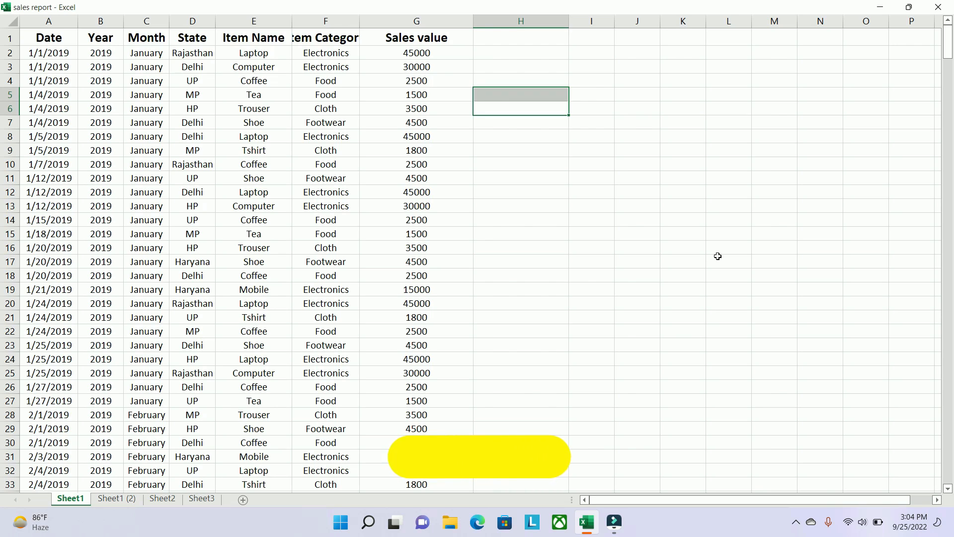
key(Escape)
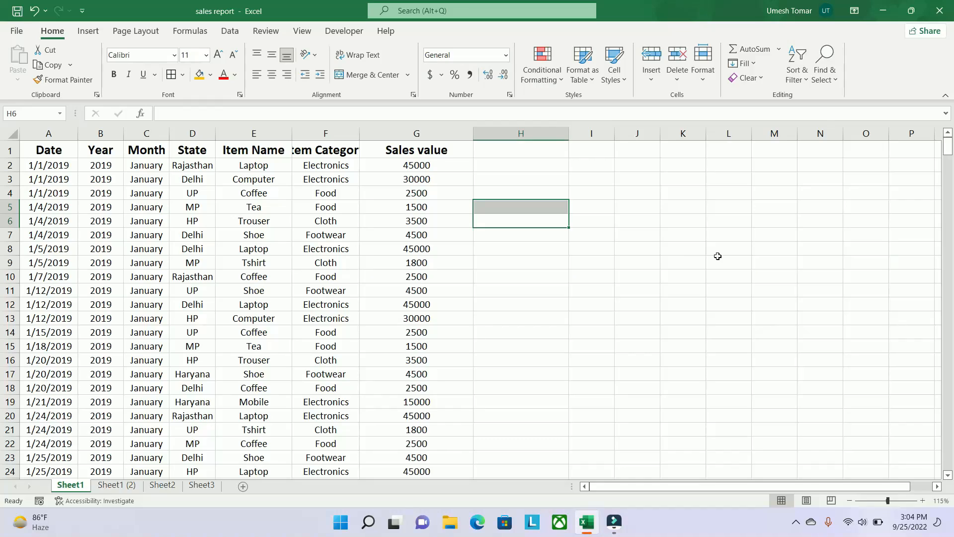
Select the entire sales table, including its headers, and apply All Borders to it
click(53, 157)
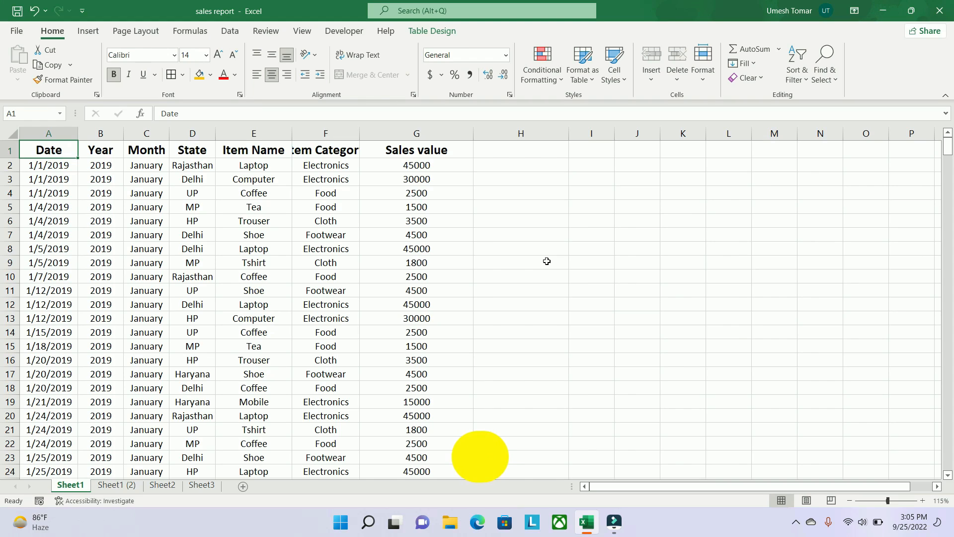
key(ctrl+shift+8)
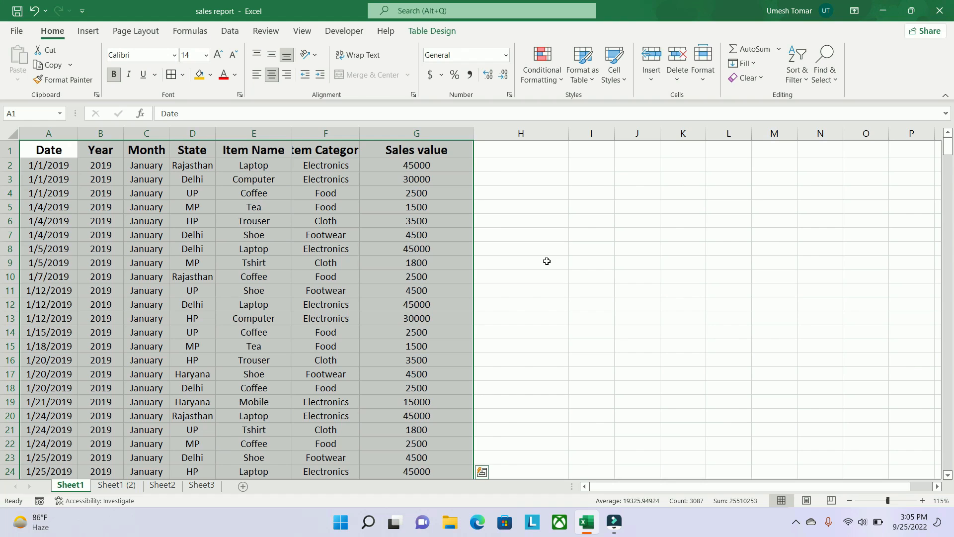
key(alt+h)
key(b)
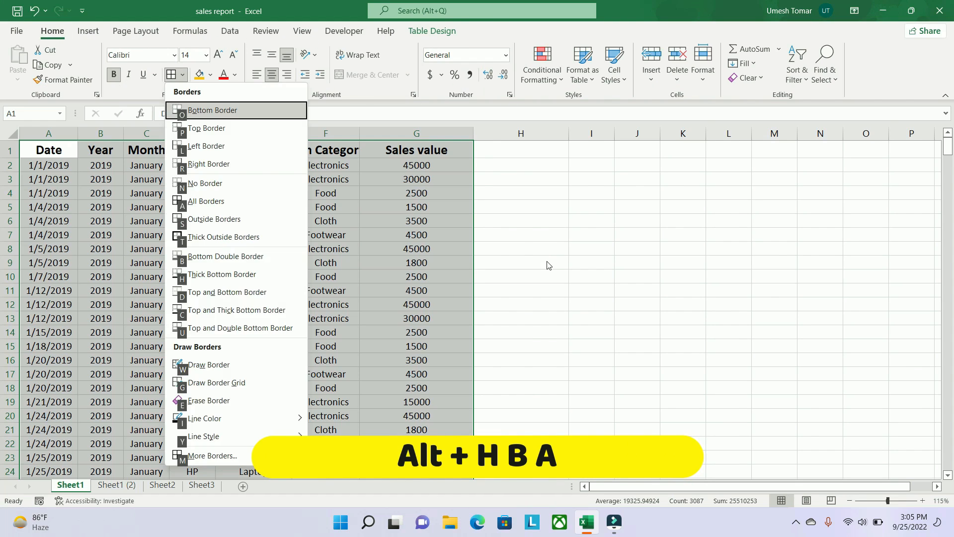
key(a)
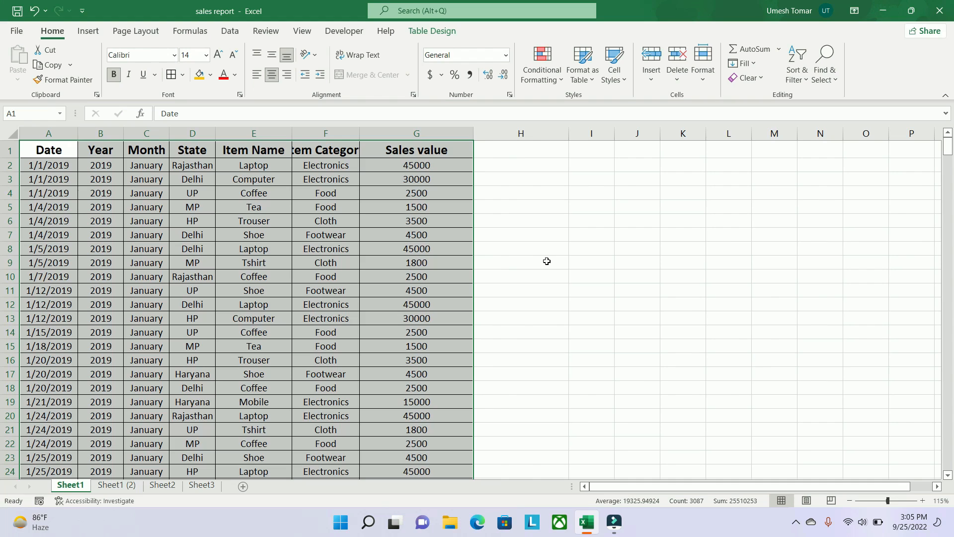
click(546, 261)
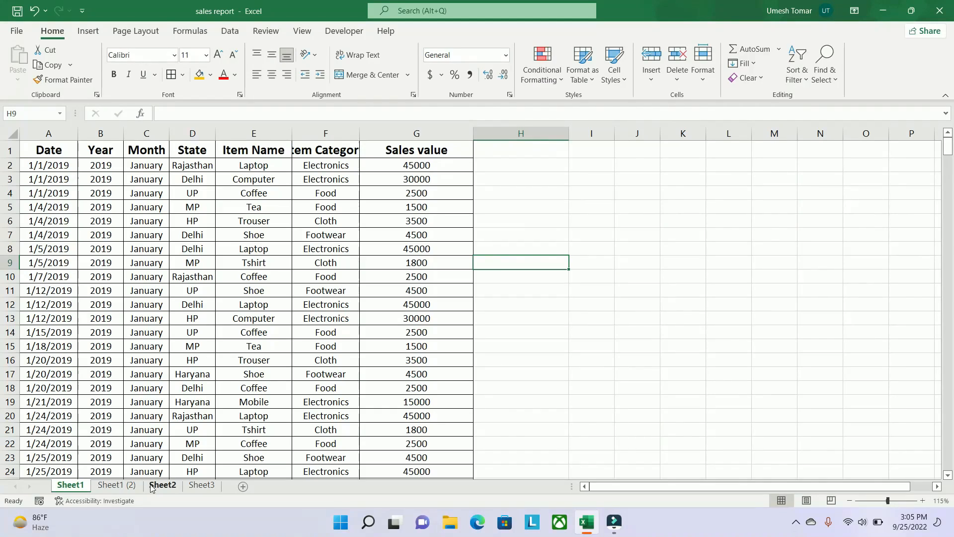
On Sheet2, total the Sales value column in cell C11 with AutoSum over C3:C10
click(157, 485)
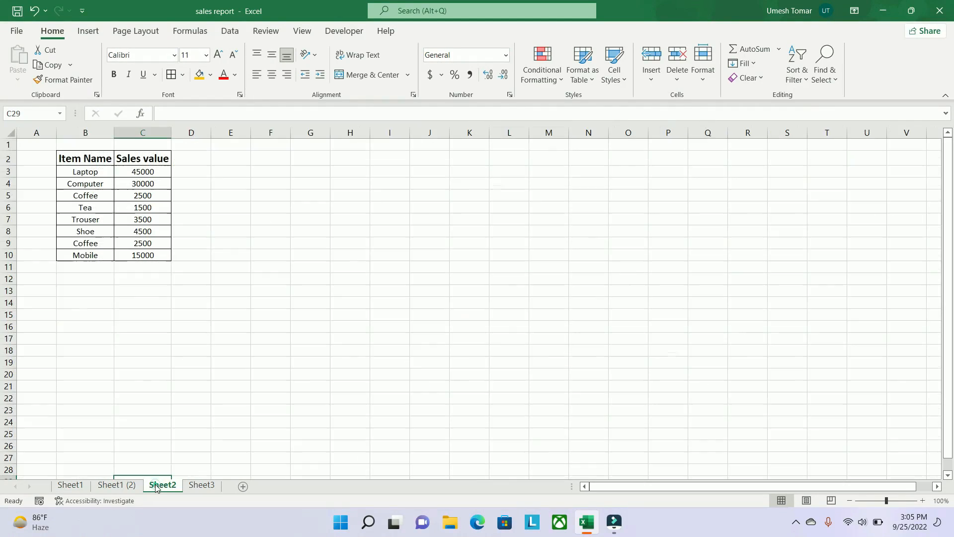
click(146, 269)
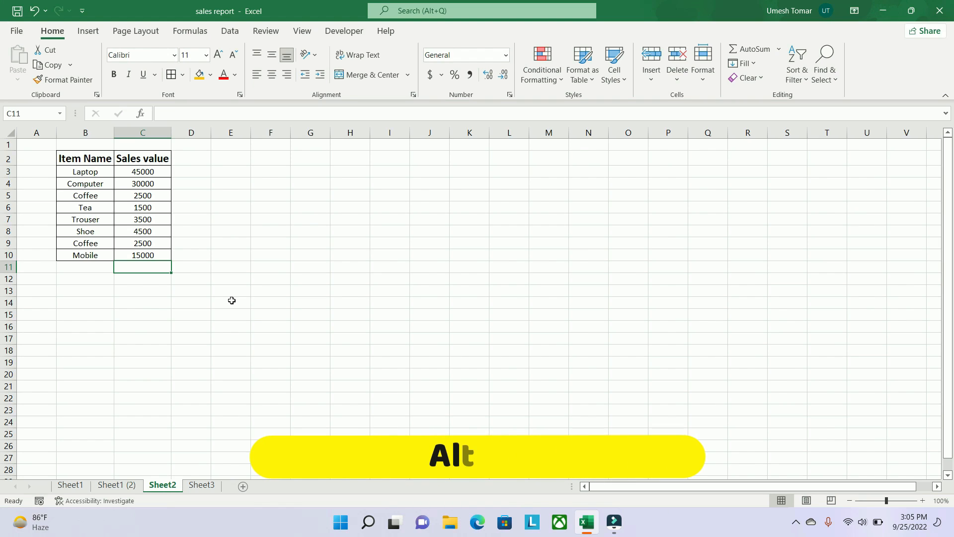
key(alt+equal)
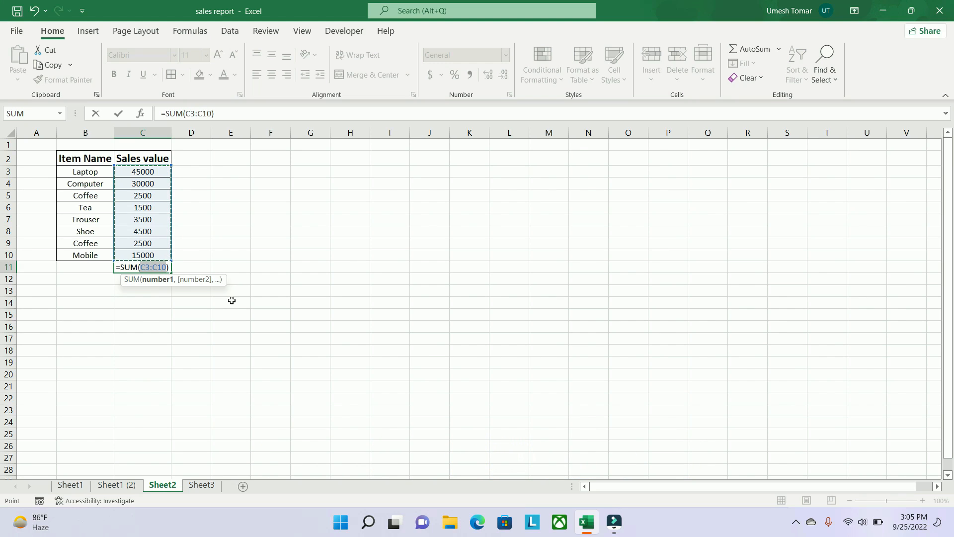
key(Return)
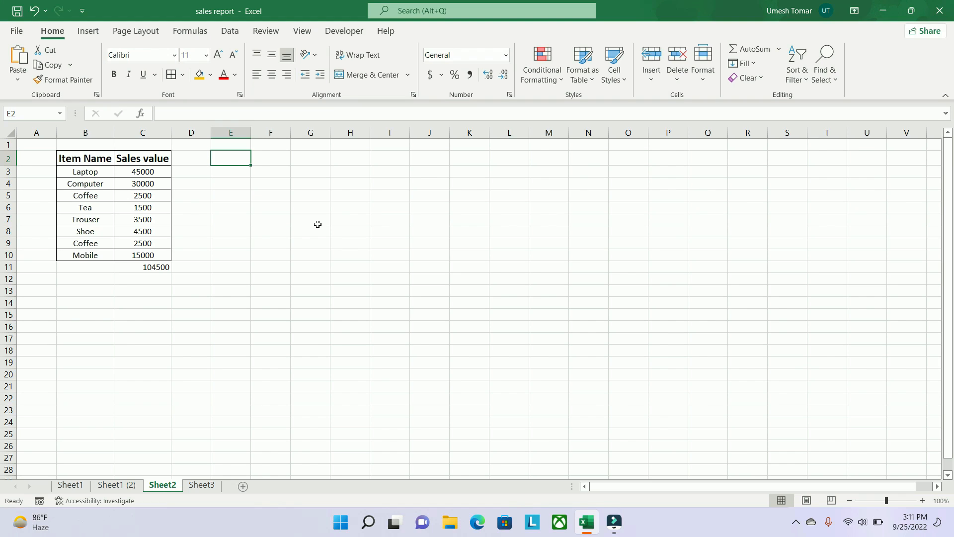
Draw a rounded rectangle about 0.83" high and 1.33" wide beside the table, starting at cell E2
click(88, 31)
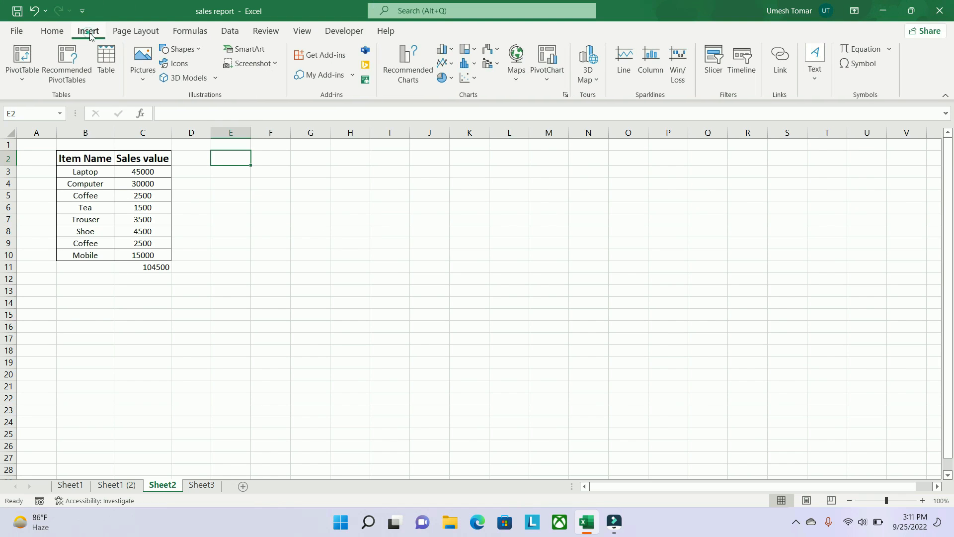
click(178, 49)
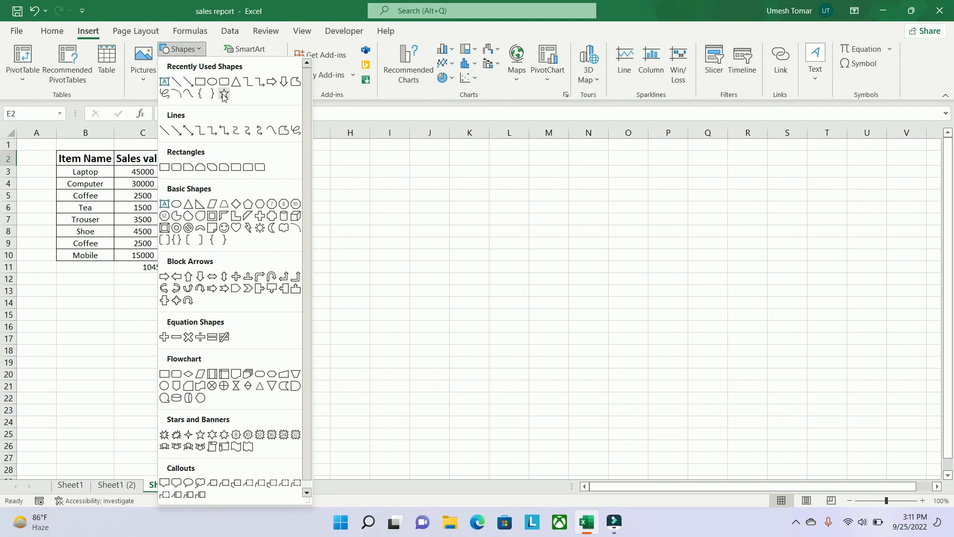
click(229, 85)
drag(218, 155, 300, 205)
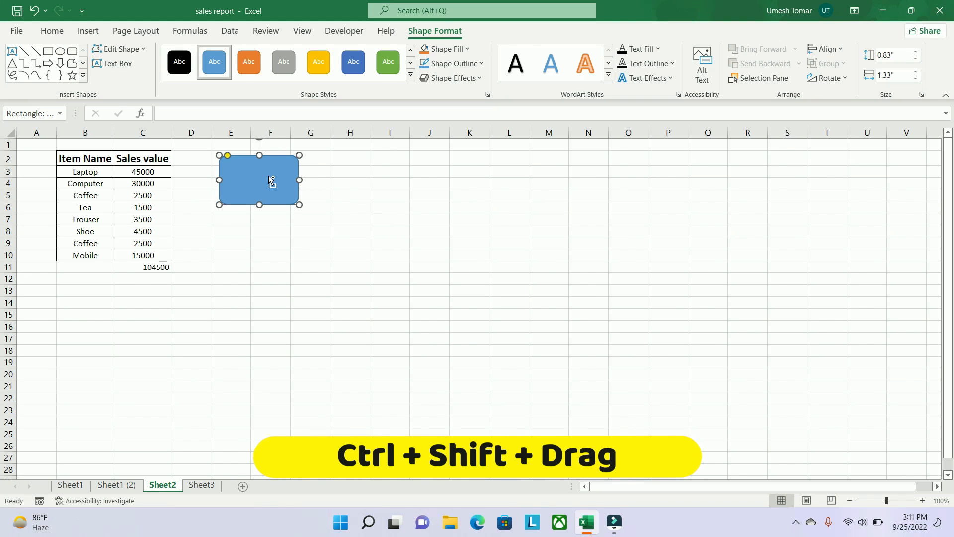
Copy the rounded rectangle horizontally in line to columns H–J, and repeat the copy twice at equal spacing
drag(269, 176, 385, 186)
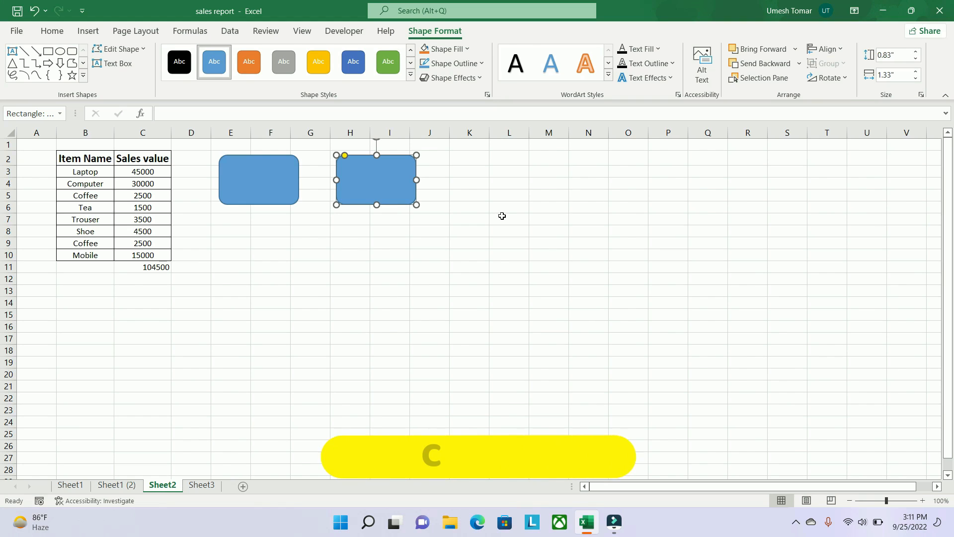
key(ctrl+y)
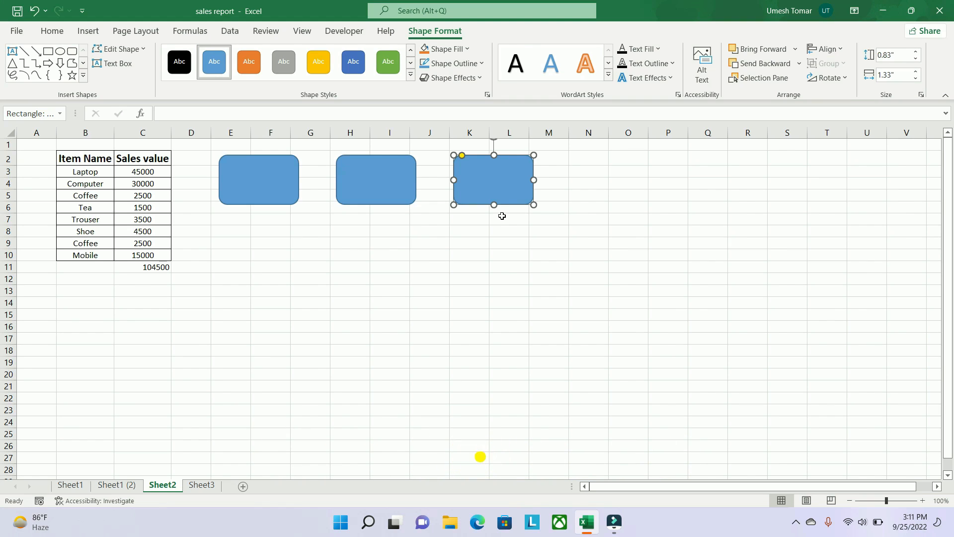
key(ctrl+y)
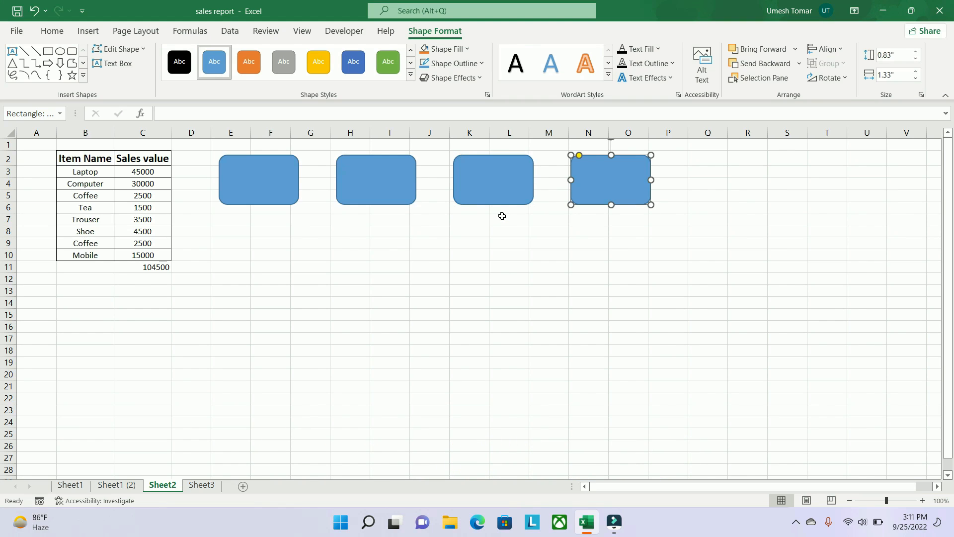